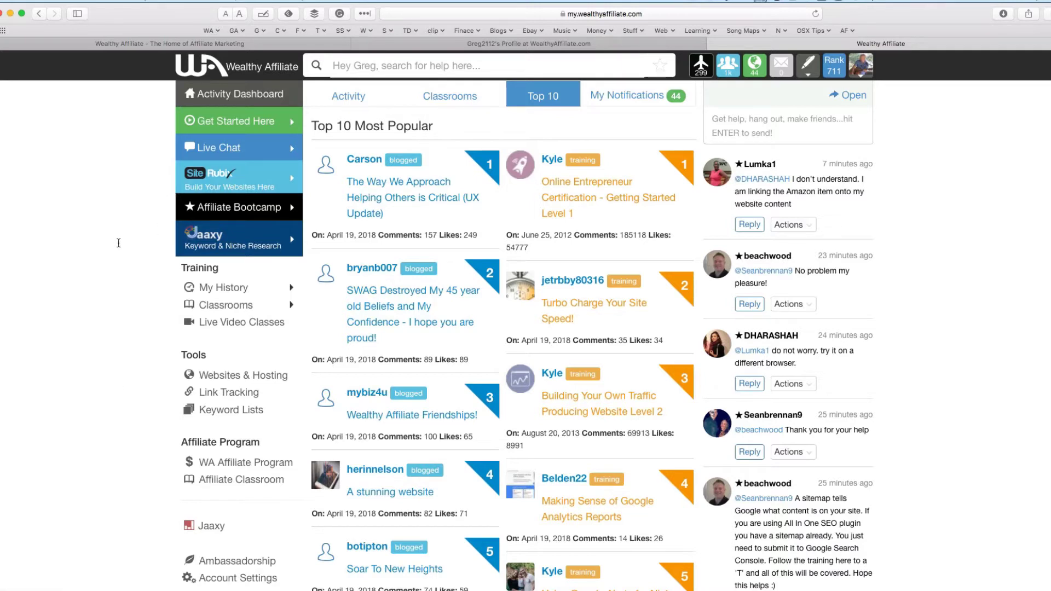
Switch to the first browser tab with the wealthyaffiliate.com free-account signup page
left_click(280, 31)
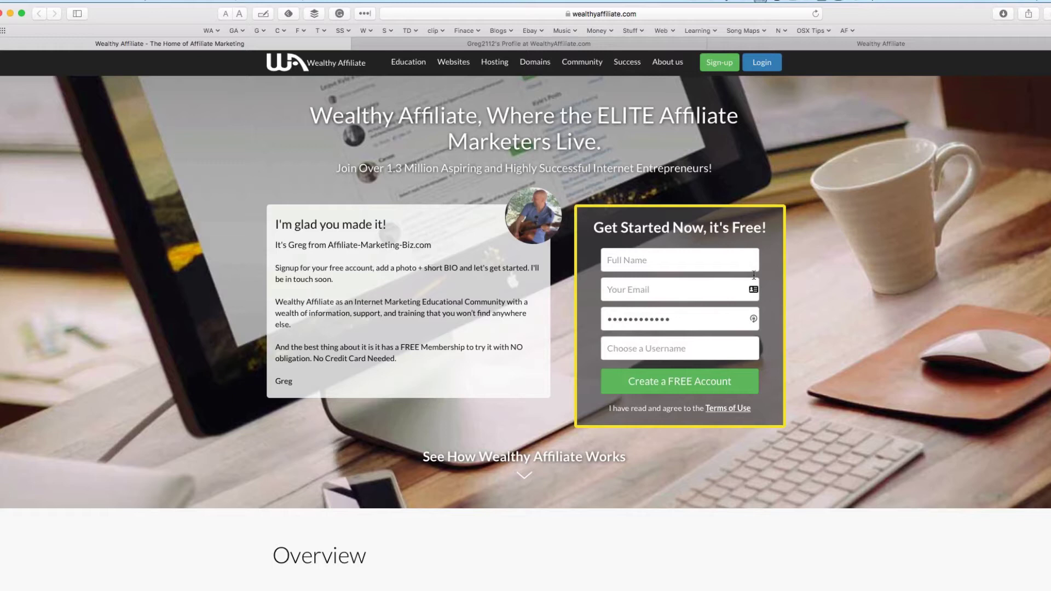
mouse_move(526, 44)
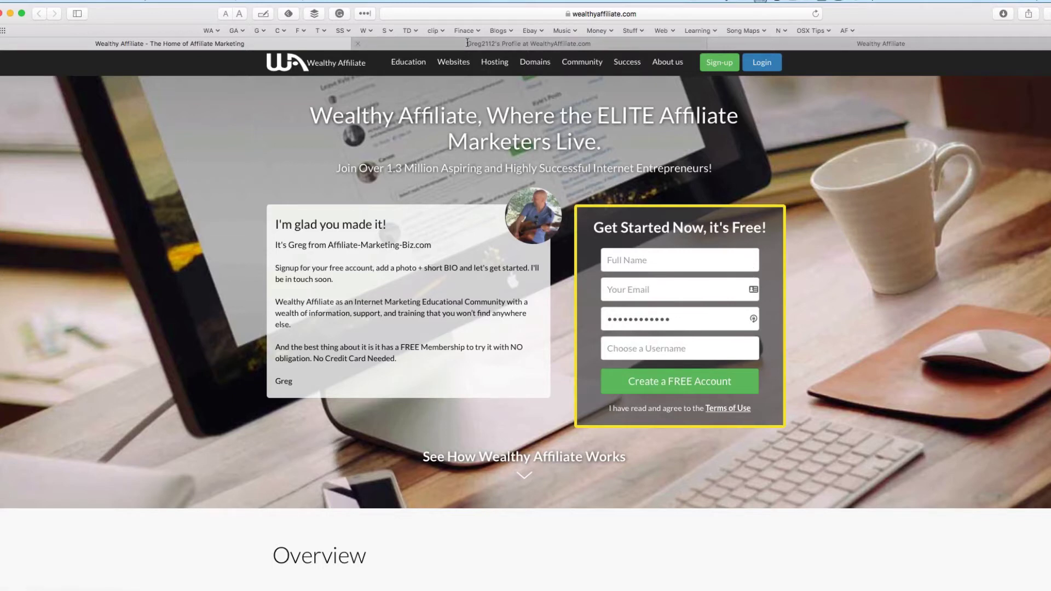
Go from the profile page back to the member dashboard with its Get Started Here course levels
left_click(535, 43)
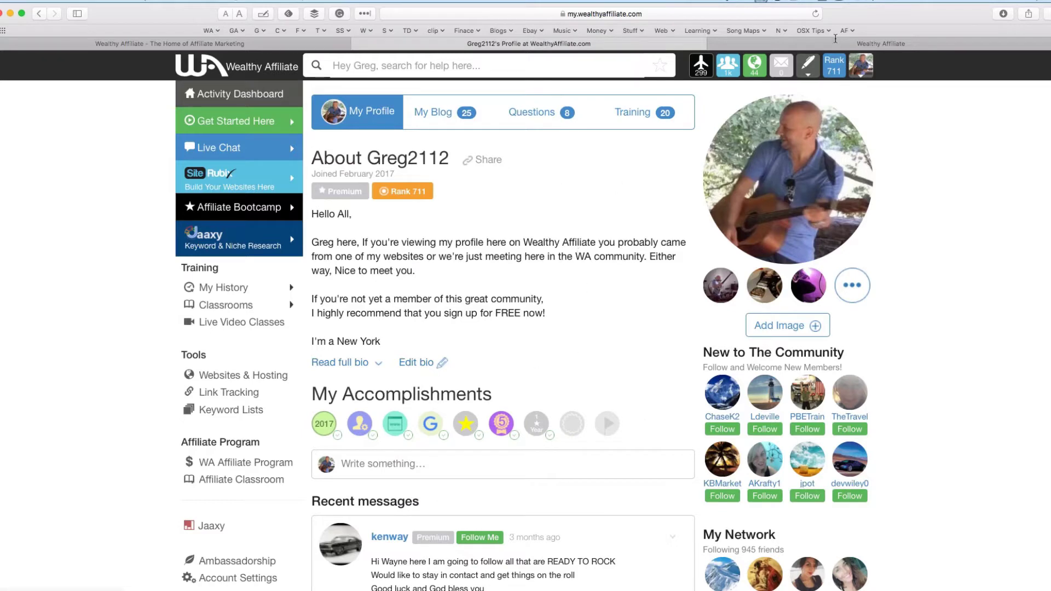
left_click(836, 43)
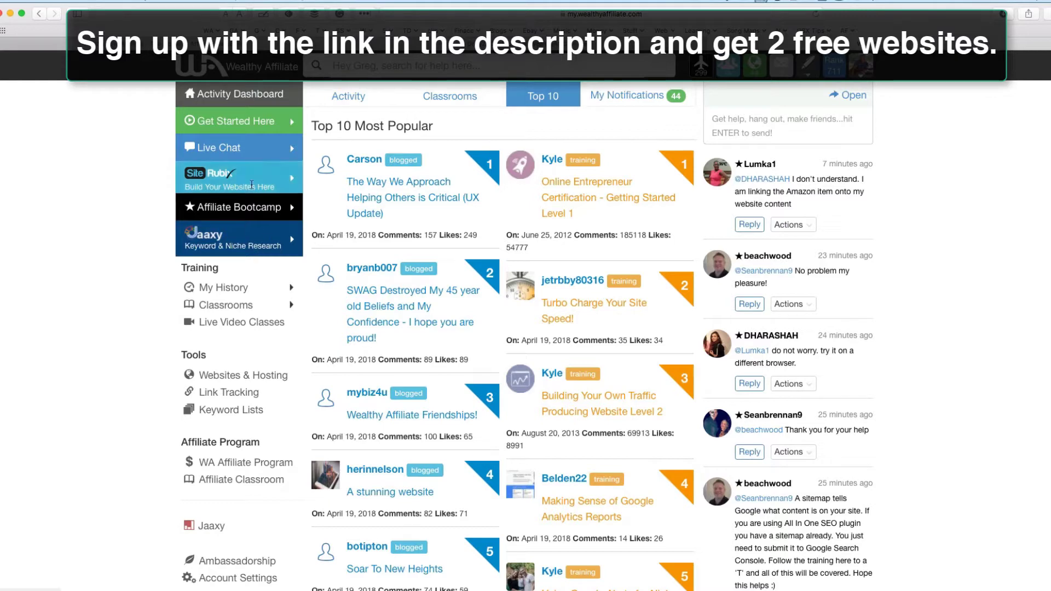
mouse_move(236, 120)
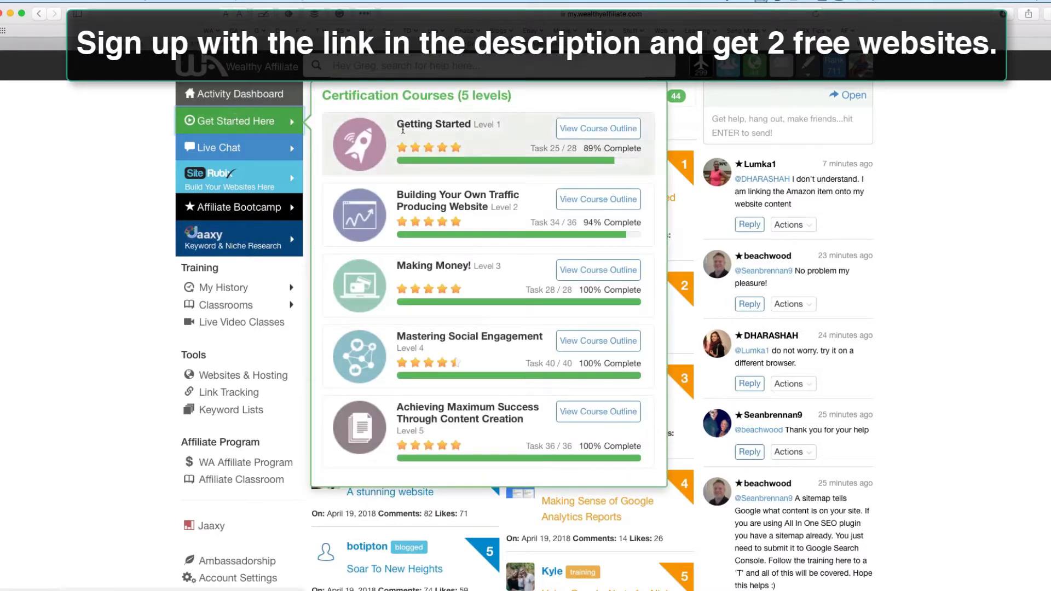
Open the Level 1 Getting Started outline and its Lesson 3, Choose a Niche
left_click(594, 128)
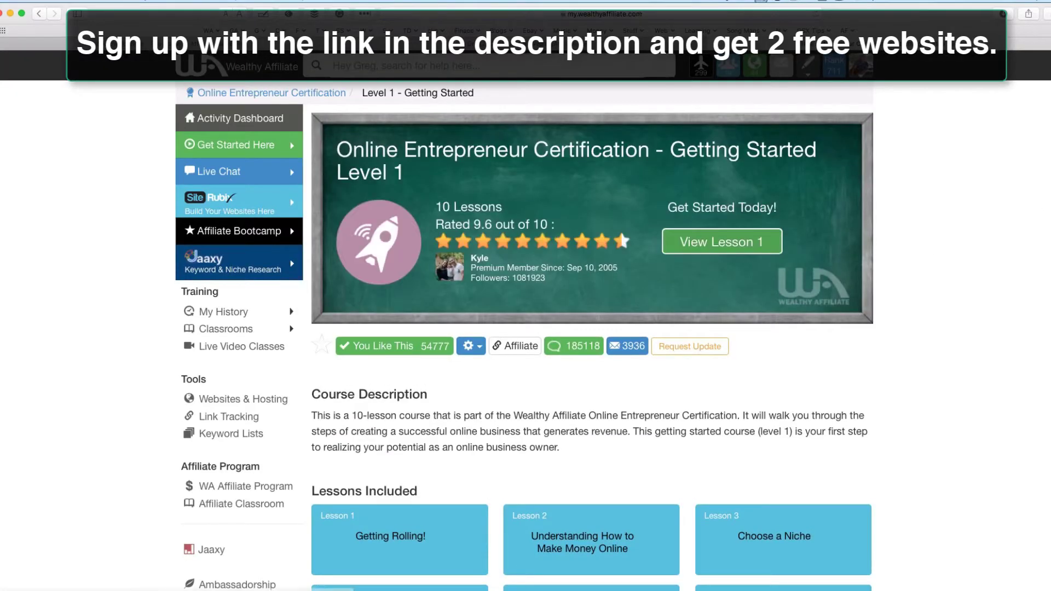
scroll(430, 198, "down", 5)
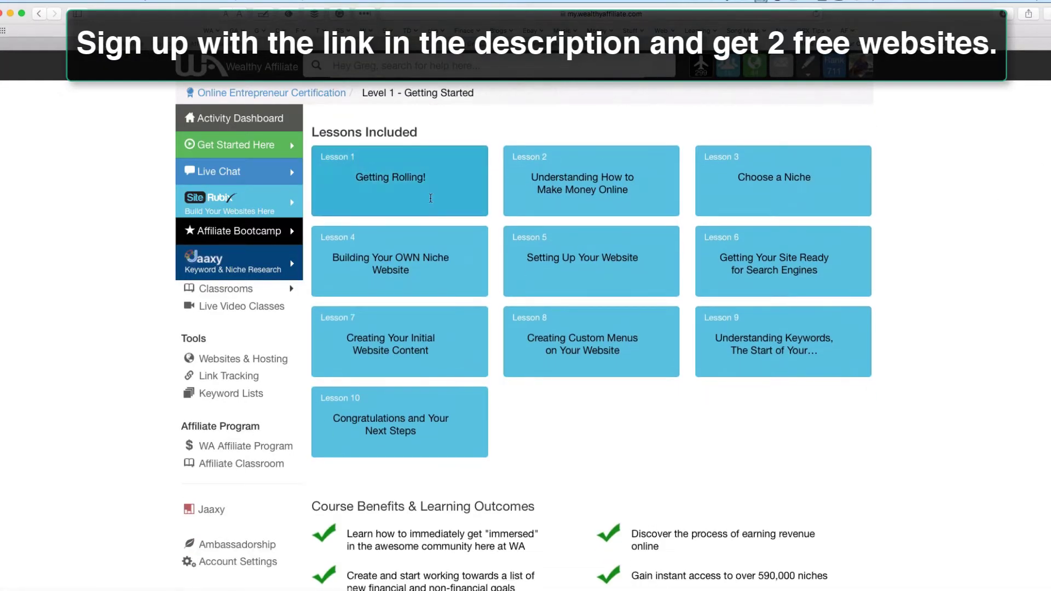
left_click(758, 169)
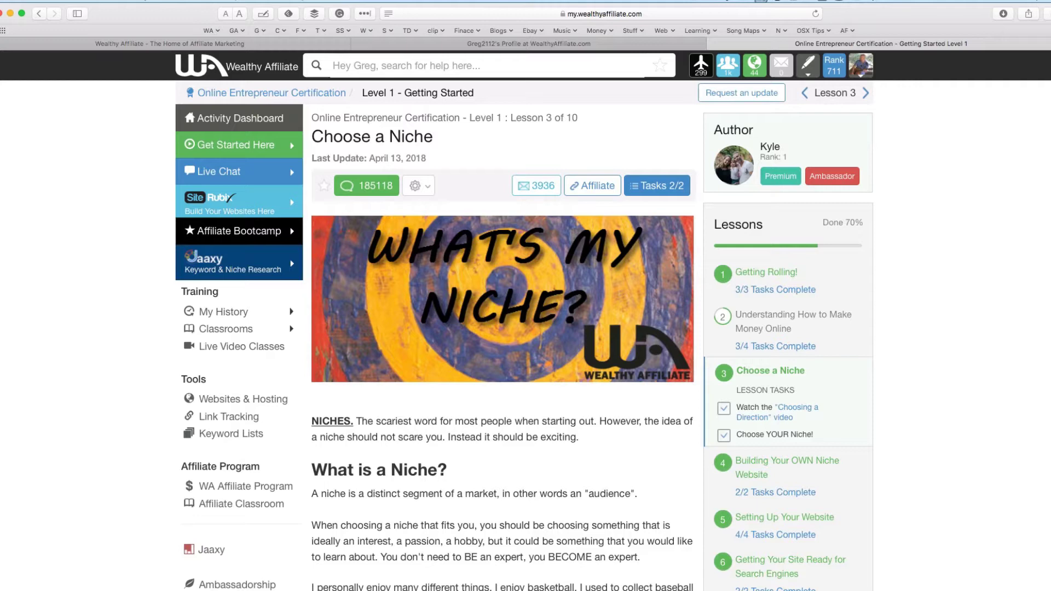
scroll(571, 235, "down", 5)
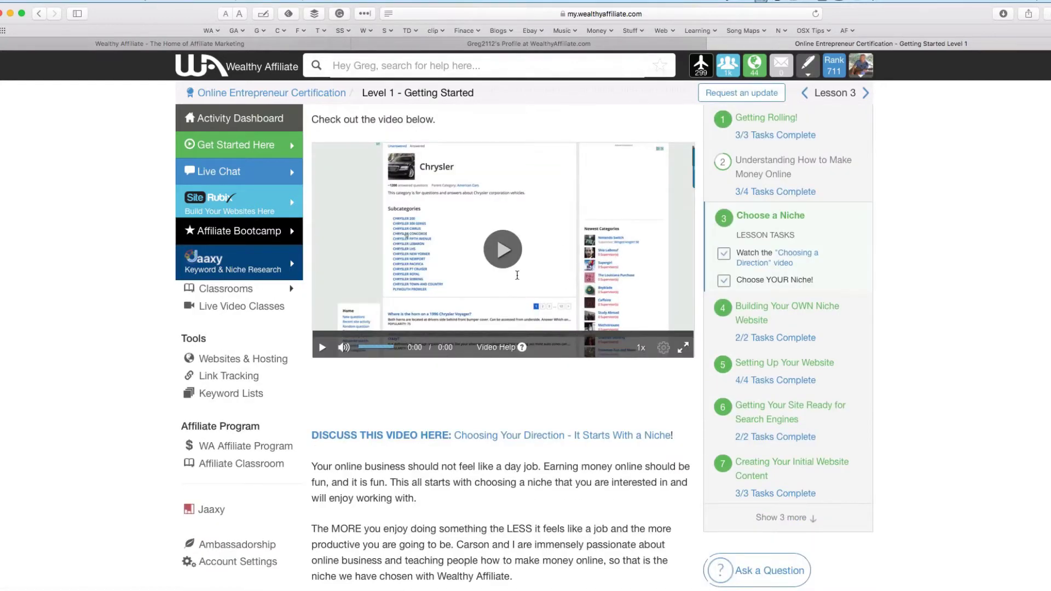
Play and pause the Choose a Niche lesson video, then advance to Lesson 4
left_click(500, 257)
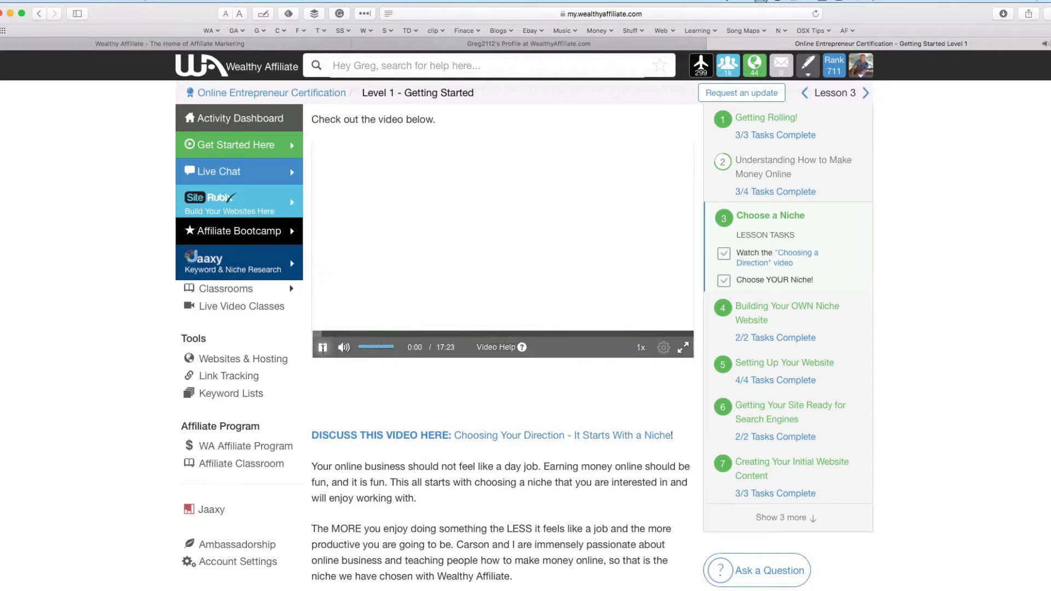
left_click(323, 348)
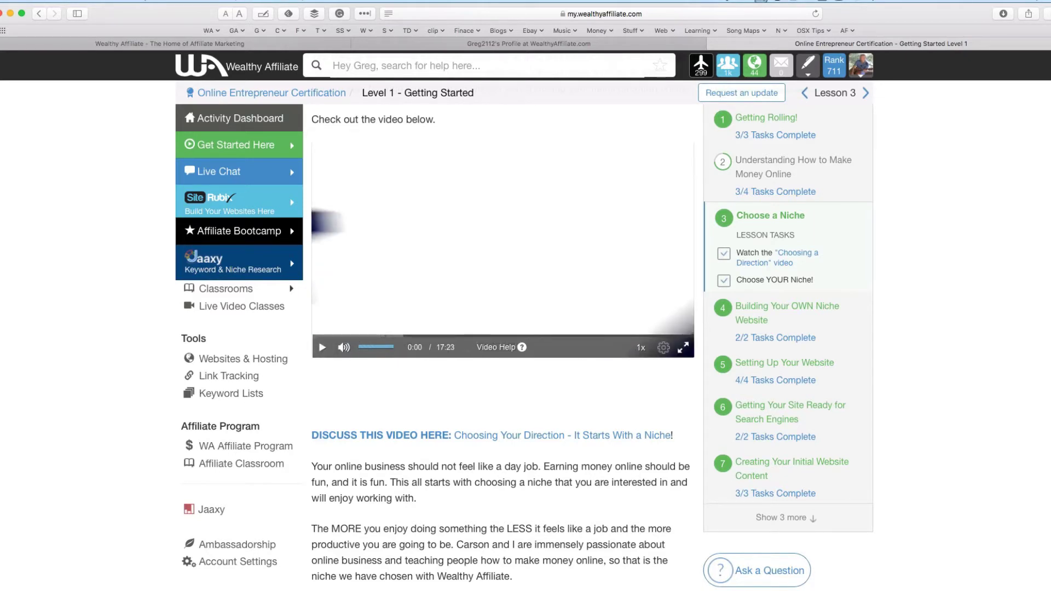
scroll(423, 354, "down", 2)
scroll(504, 345, "down", 2)
scroll(503, 345, "up", 2)
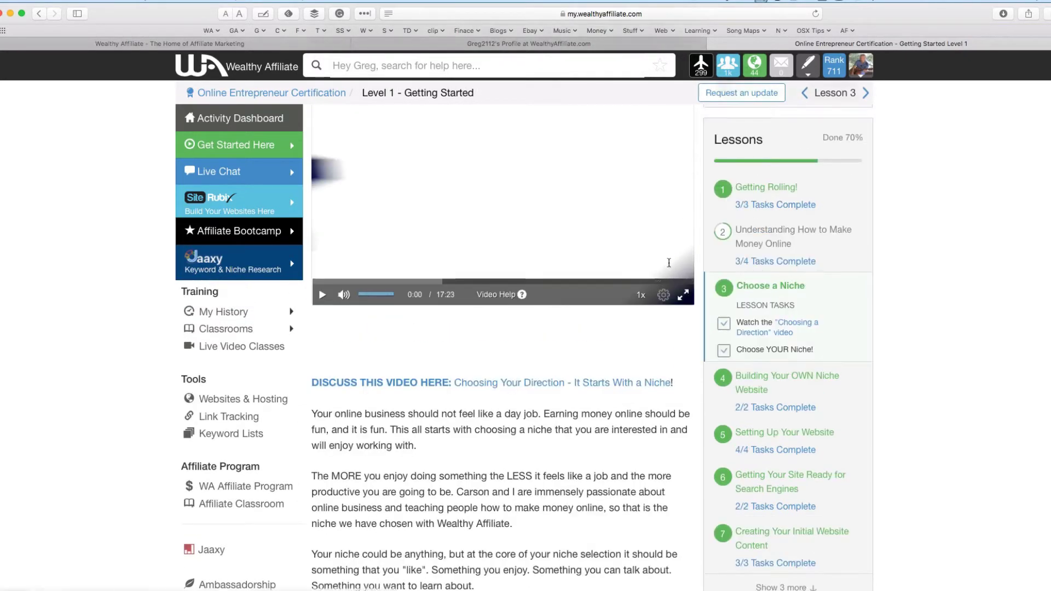
left_click(641, 295)
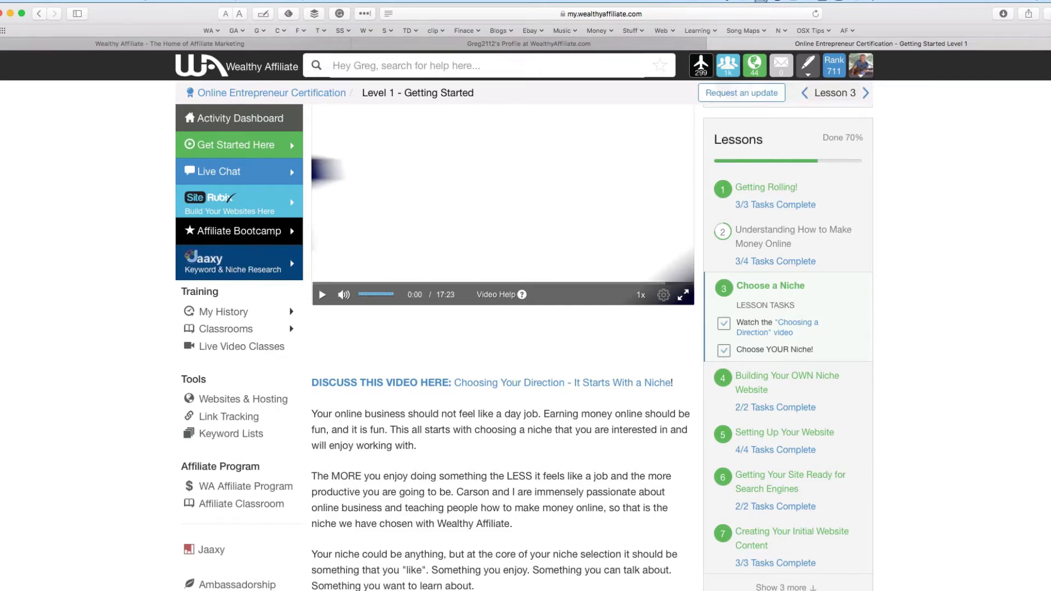
scroll(509, 345, "down", 4)
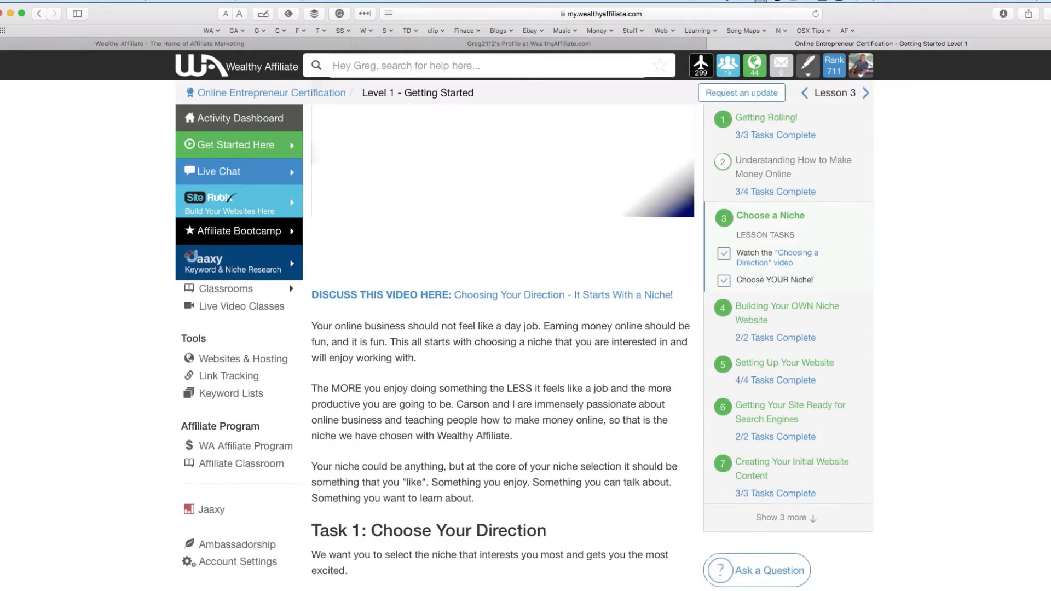
scroll(509, 345, "down", 1)
scroll(510, 345, "down", 1)
scroll(510, 345, "down", 1)
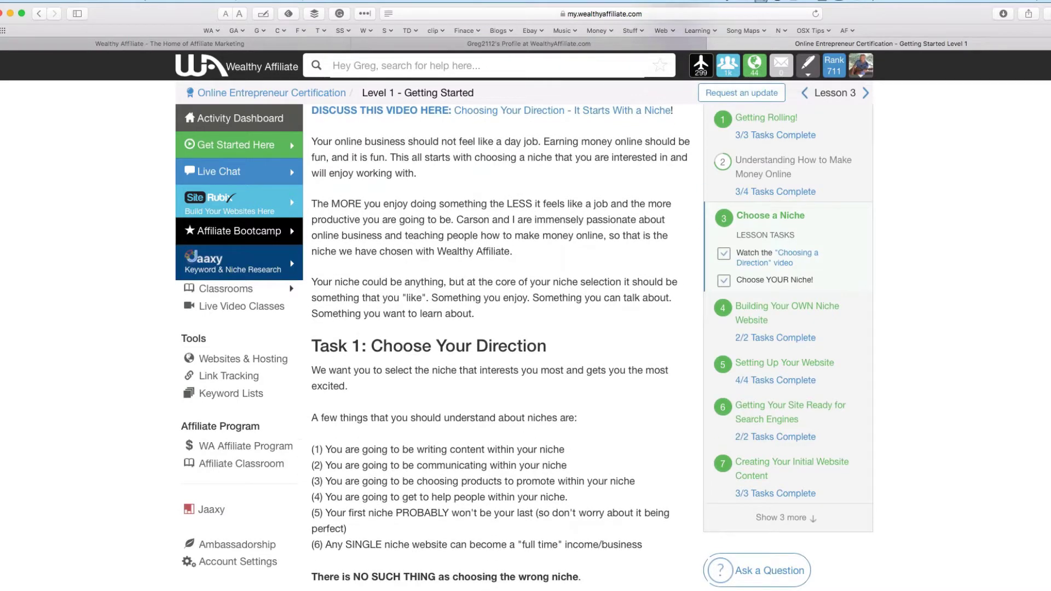
scroll(509, 345, "down", 1)
scroll(509, 345, "down", 5)
scroll(510, 345, "down", 5)
scroll(509, 345, "down", 3)
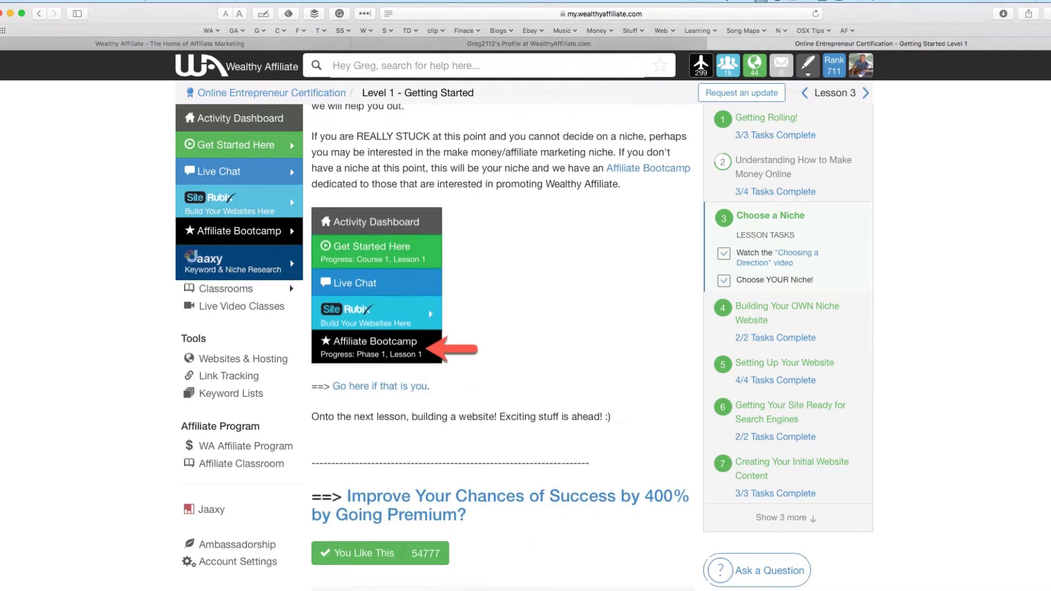
scroll(509, 344, "down", 2)
scroll(509, 345, "down", 2)
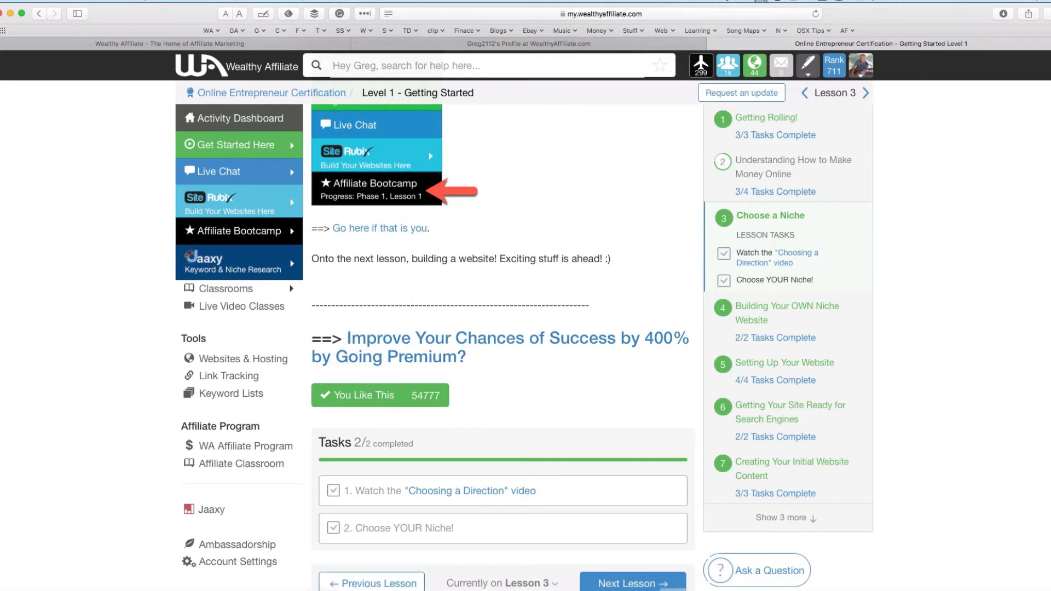
left_click(630, 583)
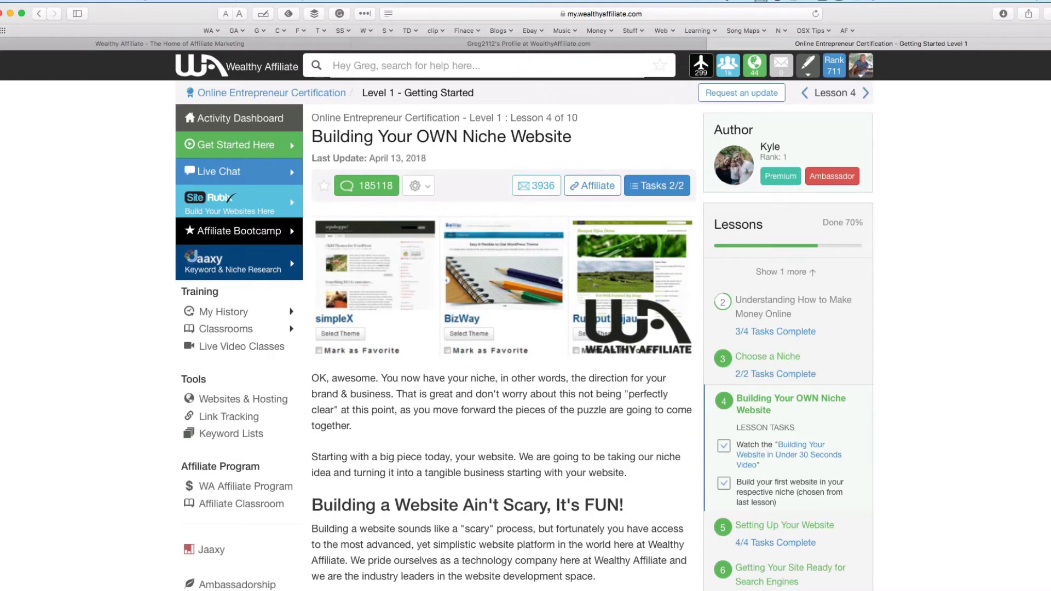
scroll(503, 354, "down", 5)
scroll(502, 354, "down", 3)
scroll(502, 346, "down", 1)
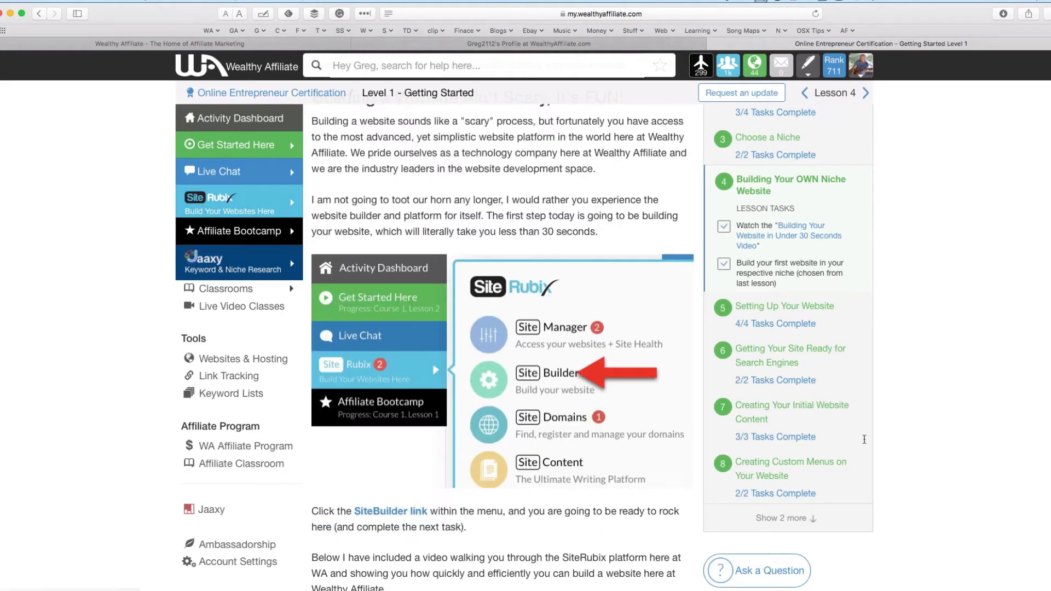
scroll(231, 197, "down", 2)
scroll(231, 198, "down", 3)
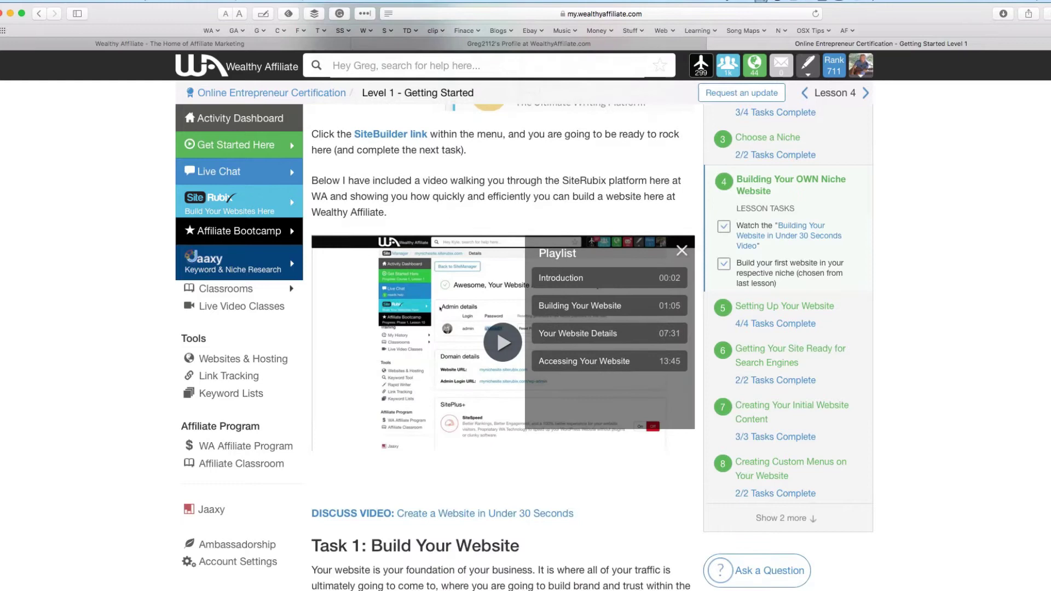
scroll(232, 197, "down", 1)
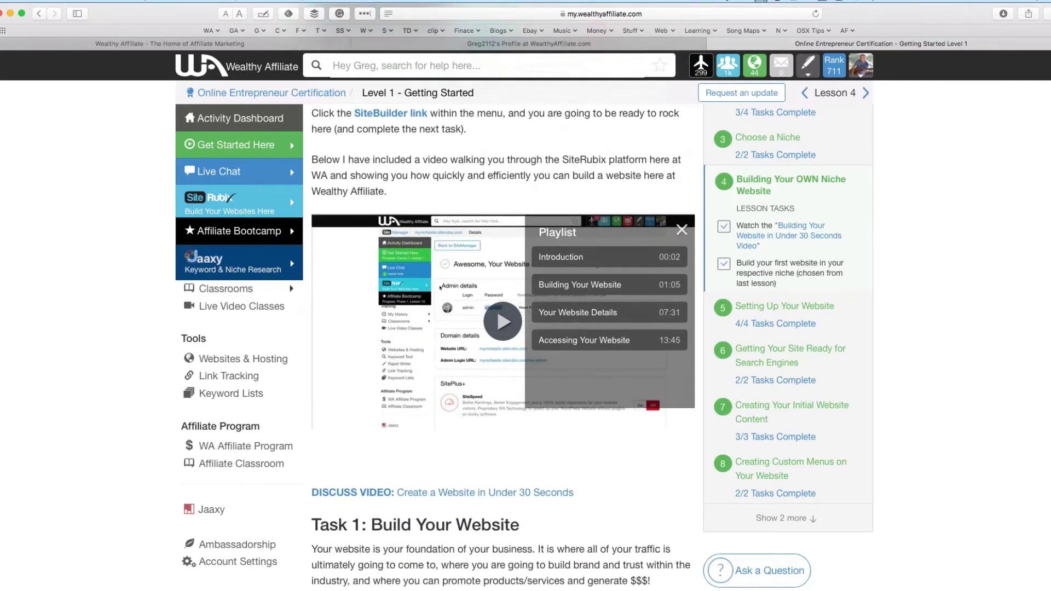
scroll(232, 198, "down", 1)
scroll(233, 198, "down", 3)
scroll(232, 198, "down", 3)
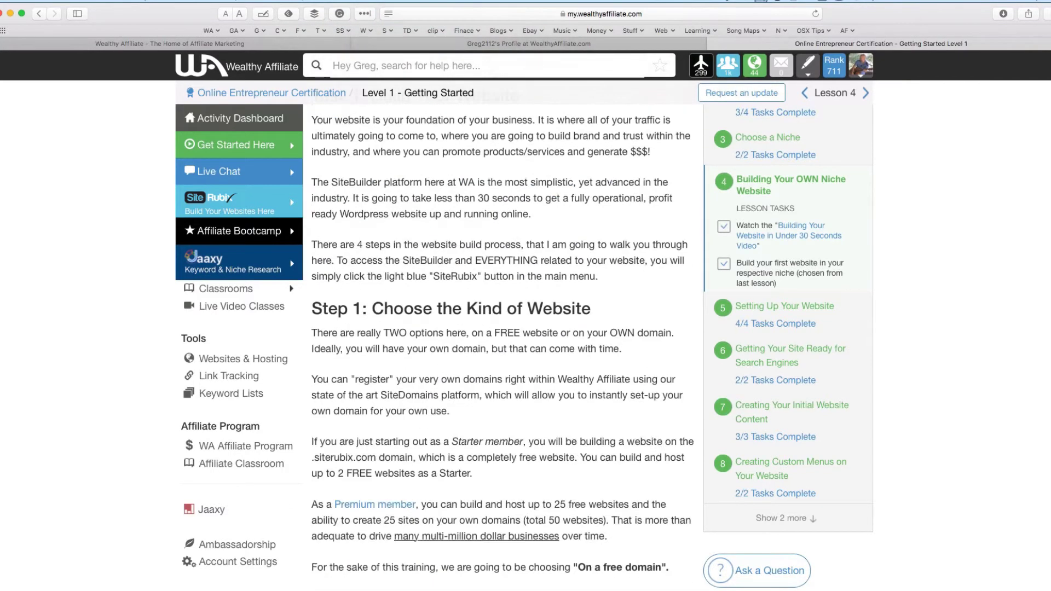
scroll(233, 198, "down", 3)
scroll(316, 369, "down", 3)
scroll(316, 369, "down", 3)
scroll(316, 369, "down", 3)
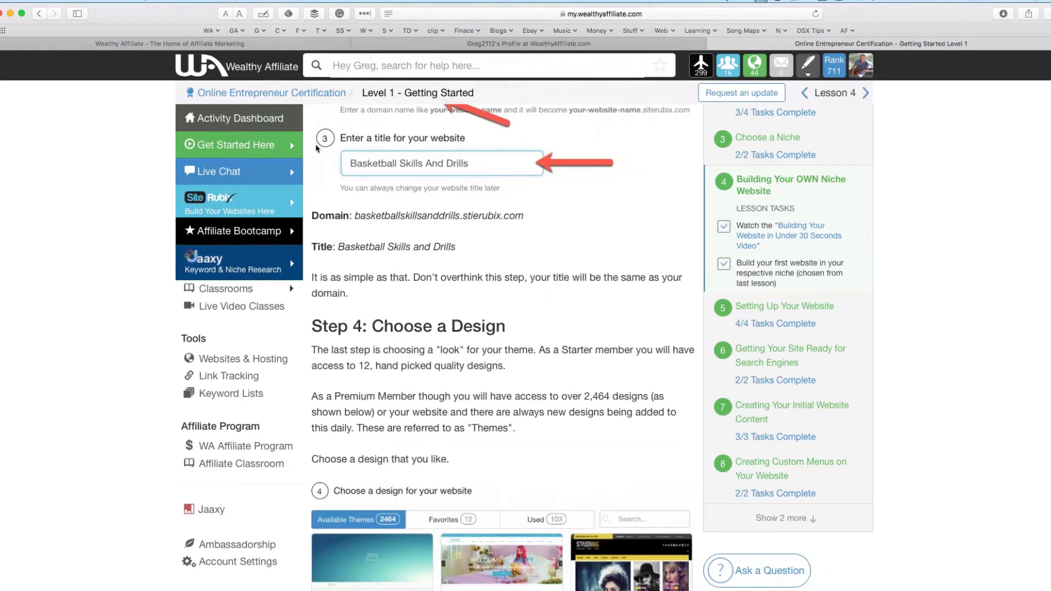
scroll(316, 369, "down", 3)
scroll(316, 369, "down", 1)
scroll(316, 369, "down", 3)
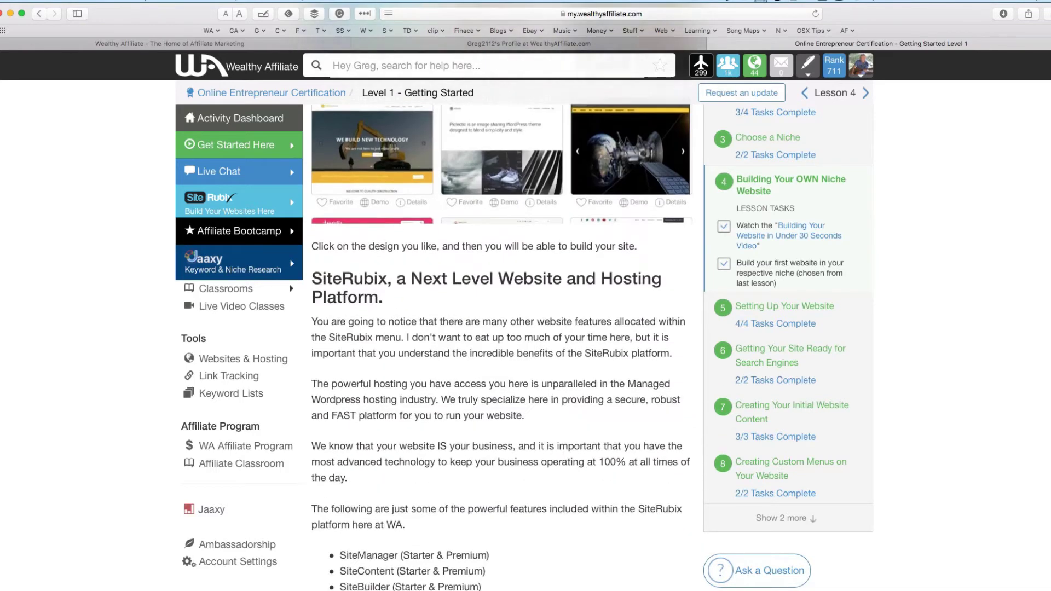
scroll(316, 369, "down", 3)
scroll(94, 345, "up", 15)
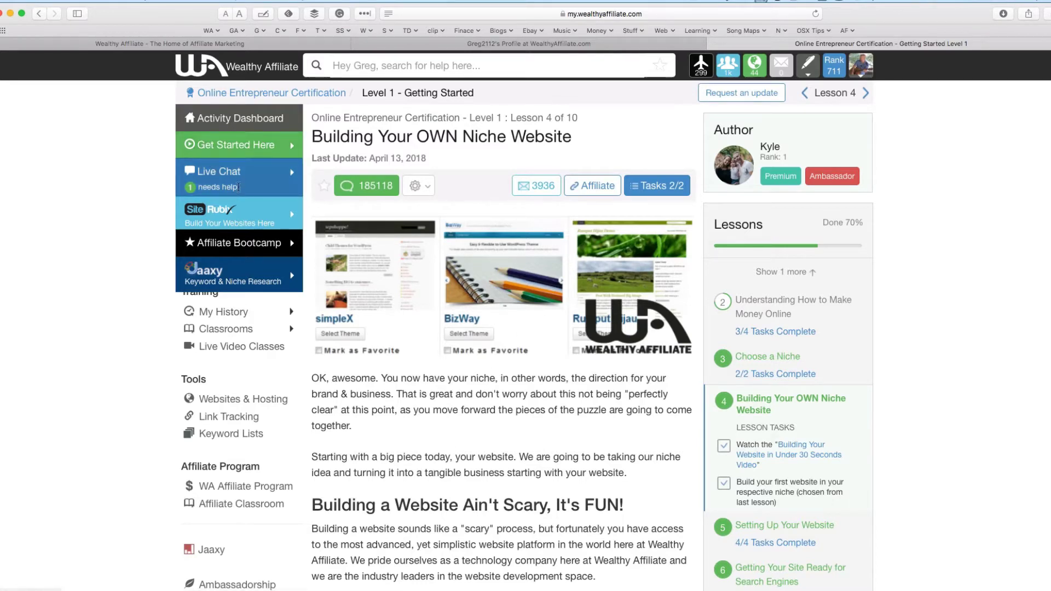
left_click(238, 187)
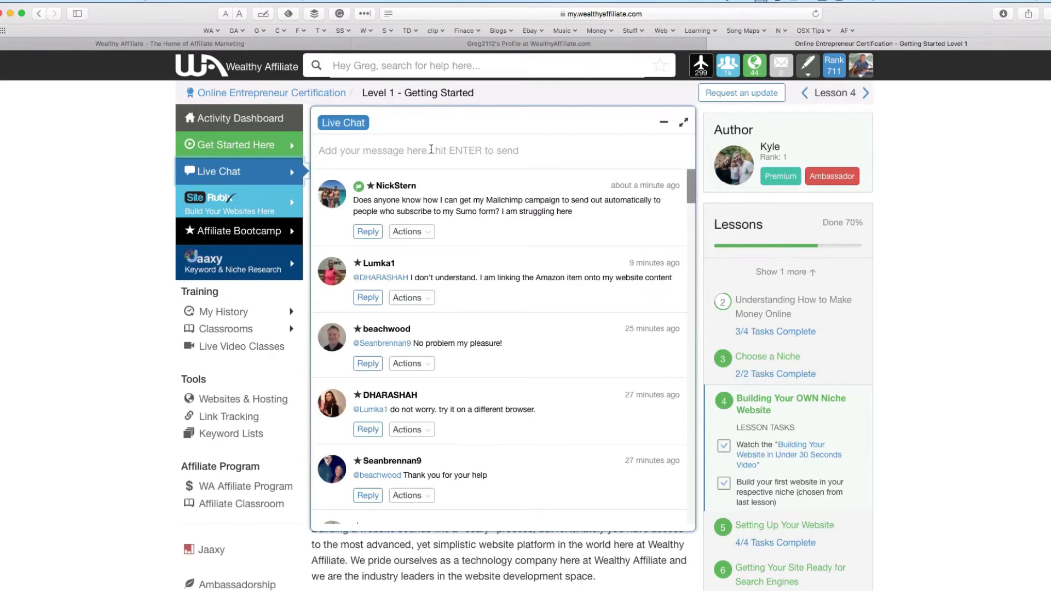
left_click(238, 171)
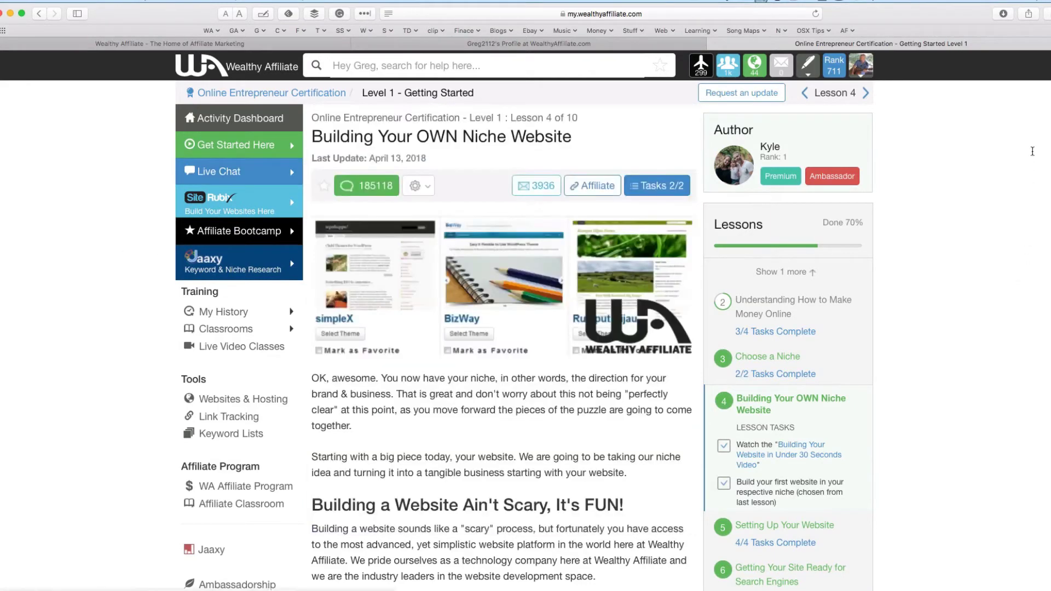
scroll(121, 255, "down", 3)
scroll(1045, 474, "down", 10)
scroll(1045, 474, "down", 10)
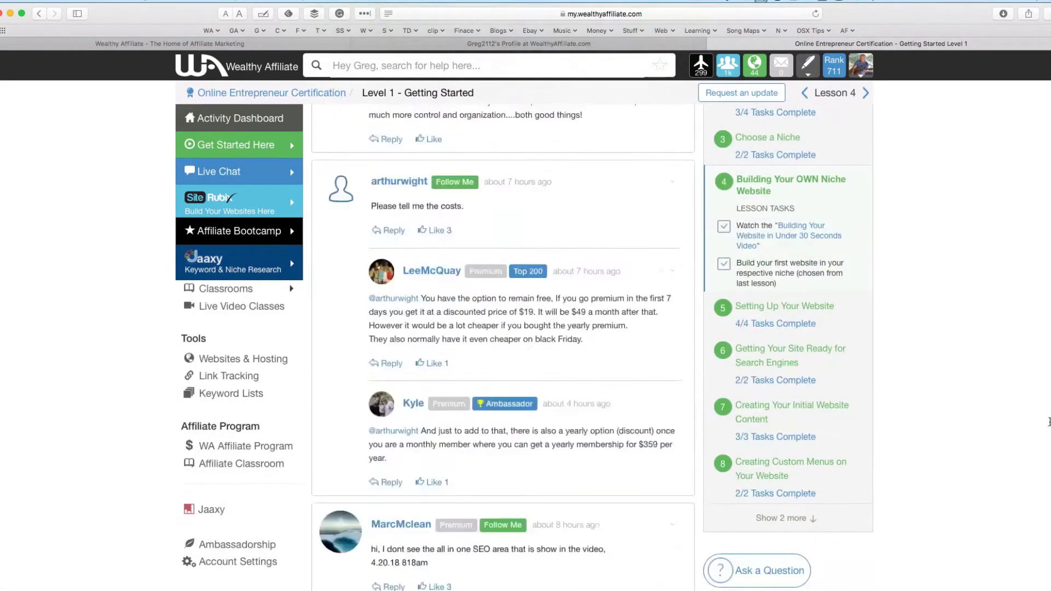
scroll(1045, 474, "down", 5)
scroll(1045, 474, "up", 3)
scroll(1044, 473, "up", 10)
scroll(1045, 473, "up", 3)
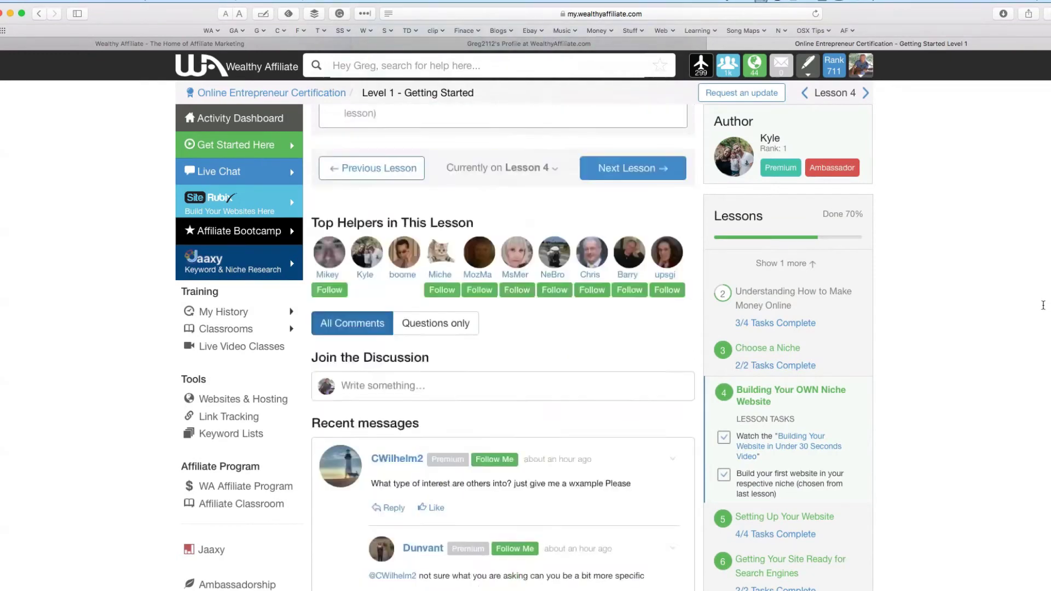
scroll(609, 300, "down", 5)
scroll(609, 300, "up", 2)
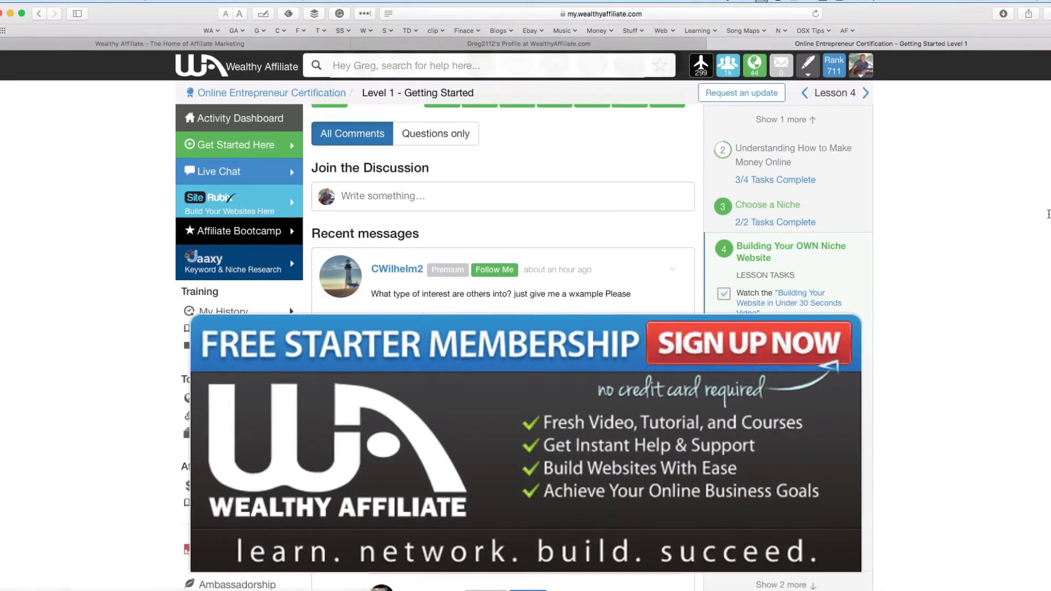
scroll(586, 306, "up", 3)
scroll(502, 214, "up", 10)
scroll(503, 213, "up", 10)
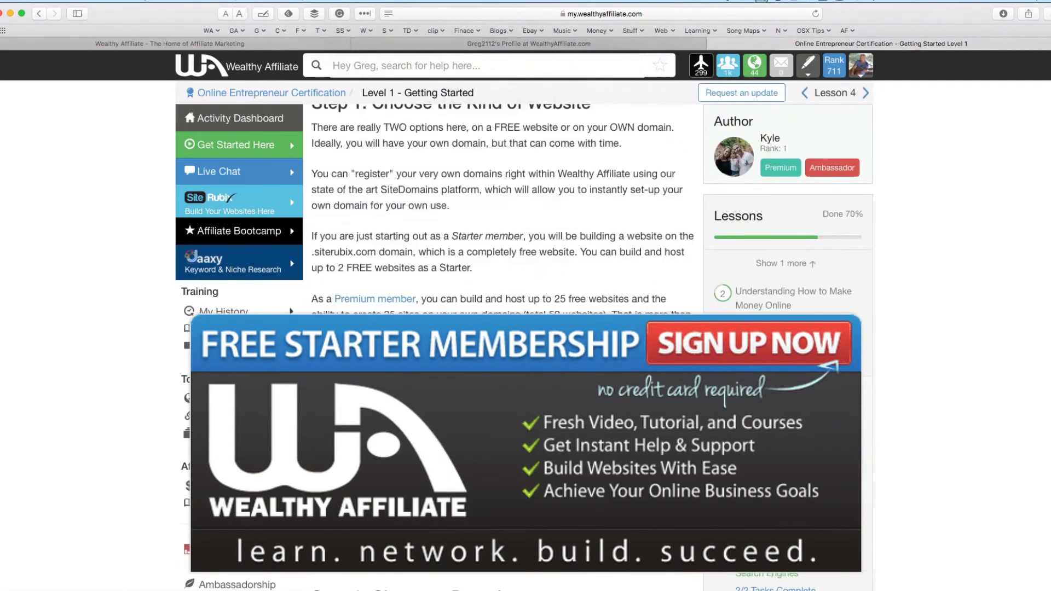
scroll(503, 213, "up", 10)
scroll(502, 214, "up", 10)
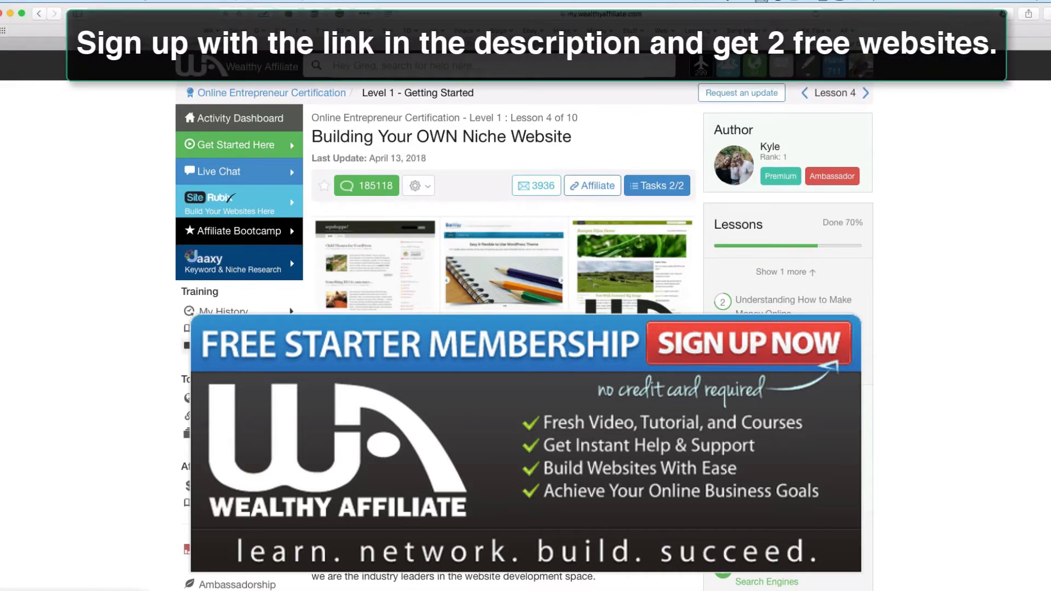
Open Live Video Classes, search the trainings, and bring up the Classrooms list
left_click(242, 346)
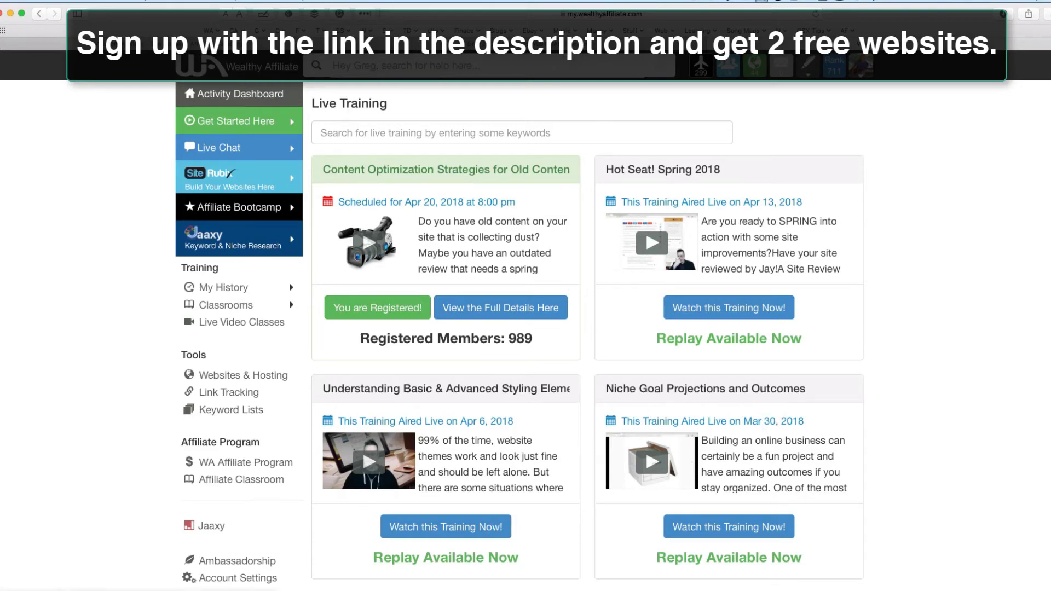
scroll(587, 329, "down", 2)
scroll(587, 328, "down", 5)
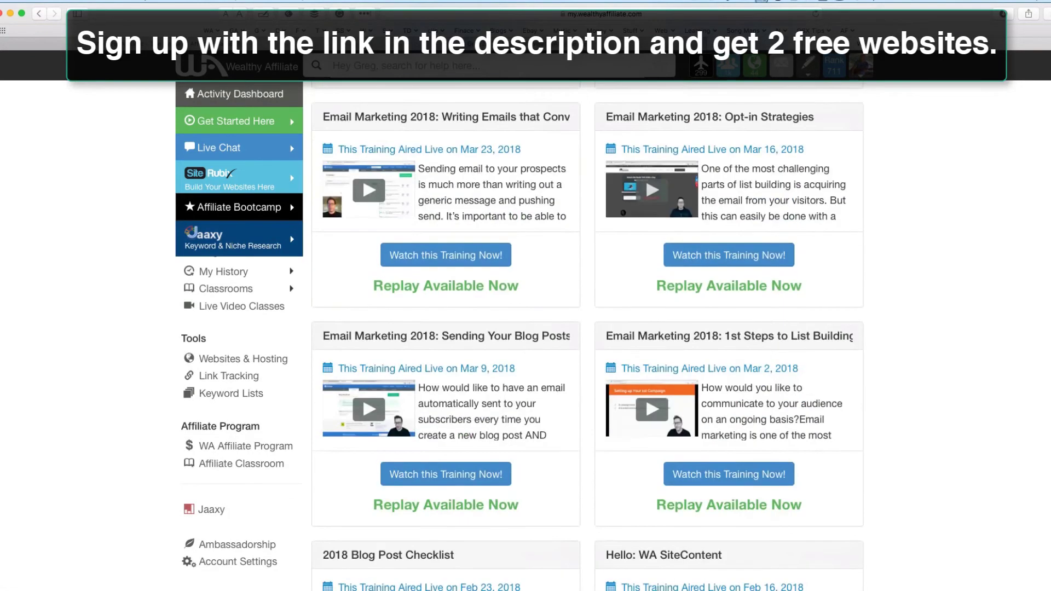
scroll(587, 329, "down", 3)
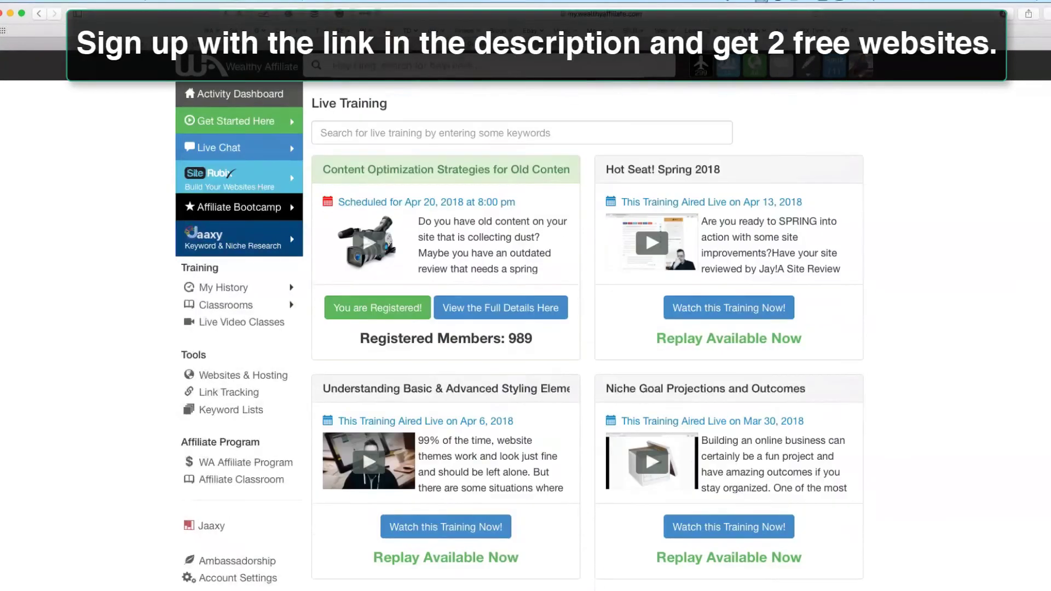
left_click(421, 139)
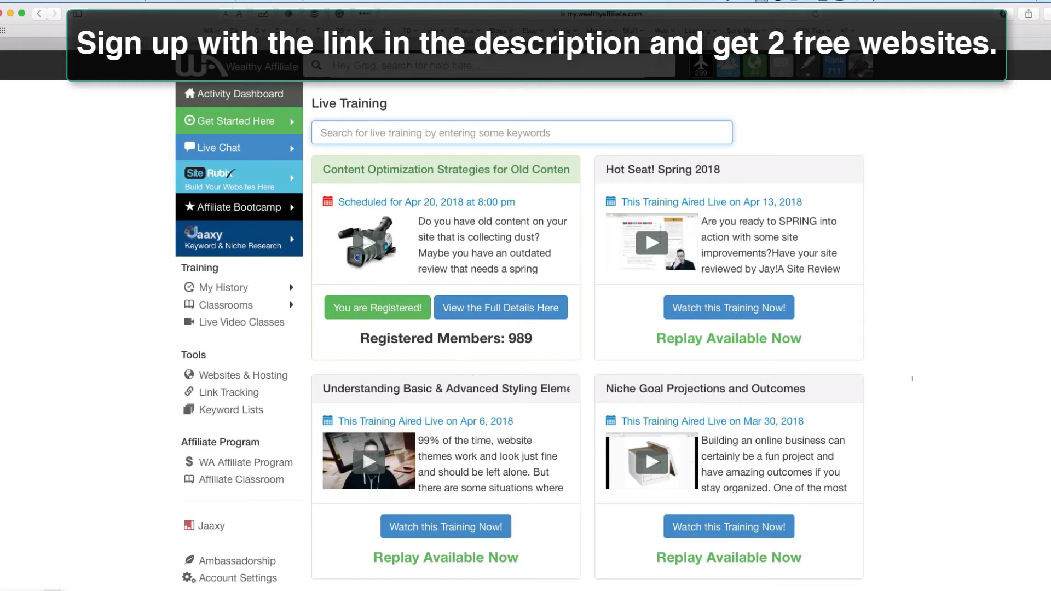
scroll(924, 140, "down", 5)
scroll(925, 139, "up", 5)
left_click(82, 284)
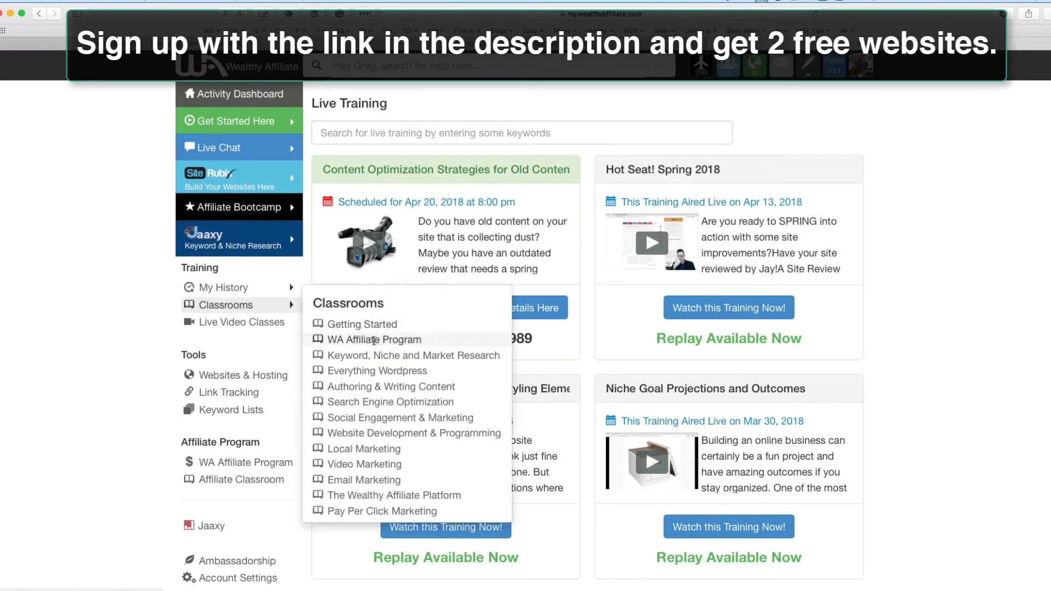
Enter the WA Affiliate Program classroom and open the Getting Started Level 1 outline
left_click(374, 339)
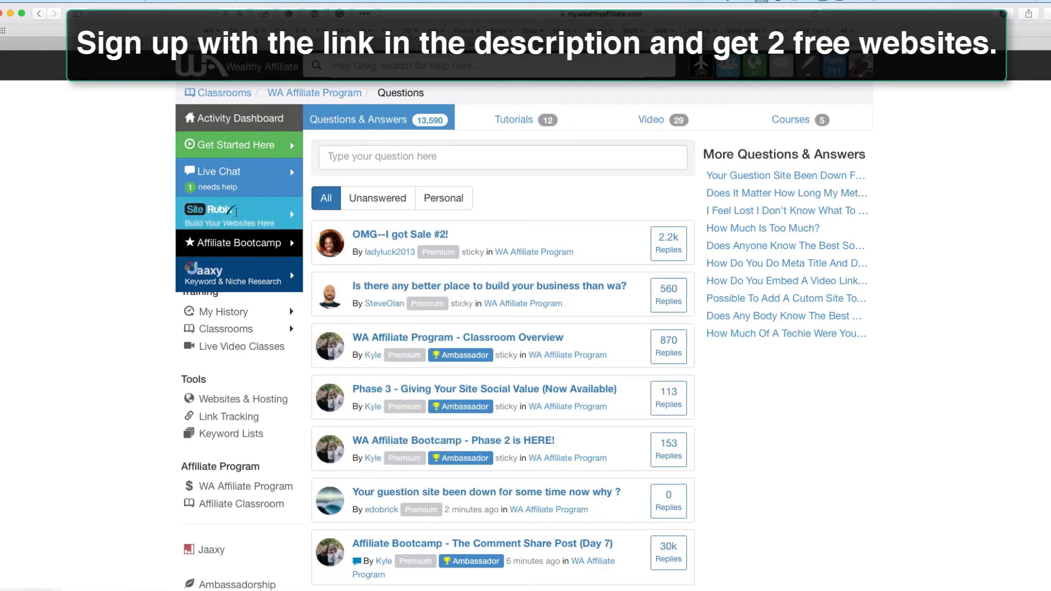
mouse_move(236, 145)
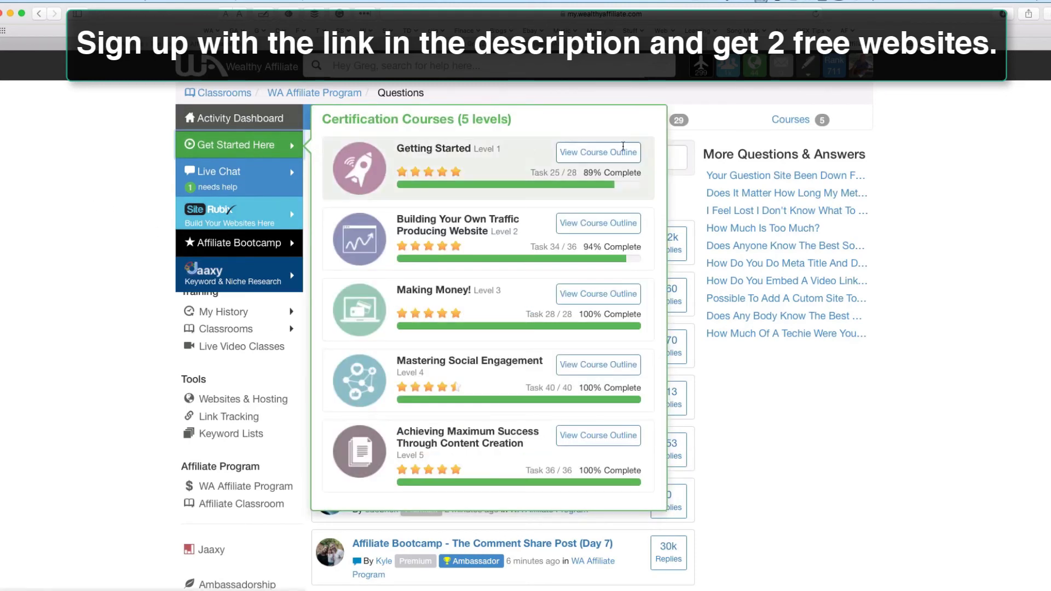
left_click(609, 153)
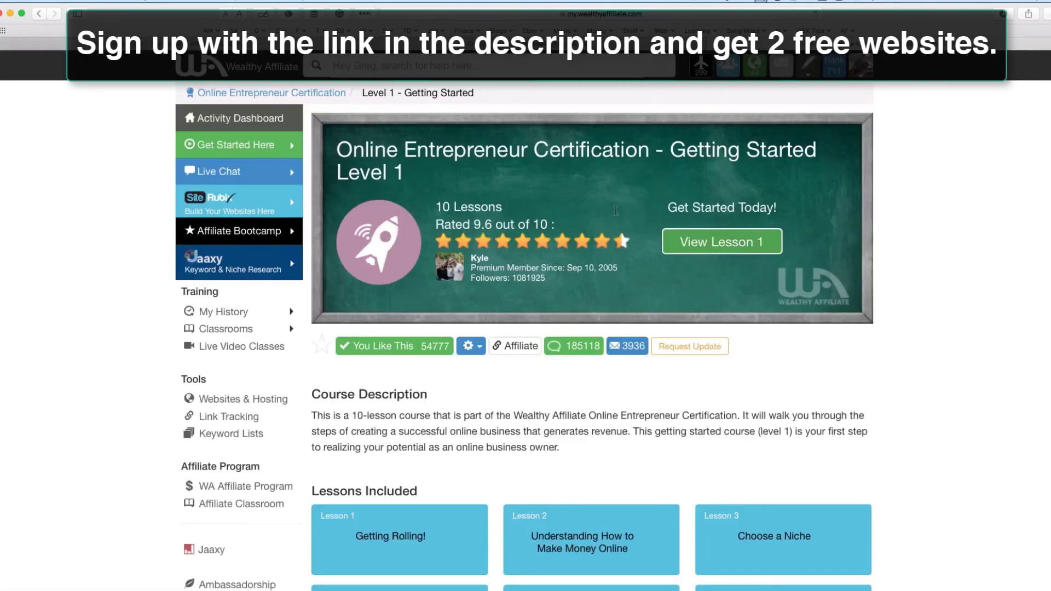
scroll(354, 449, "down", 5)
scroll(353, 449, "up", 5)
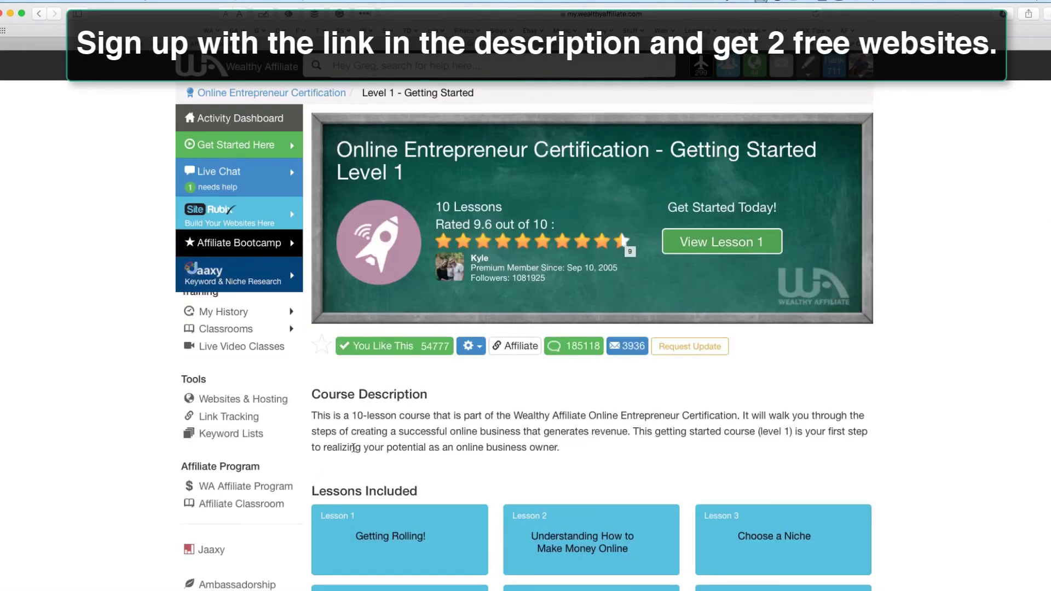